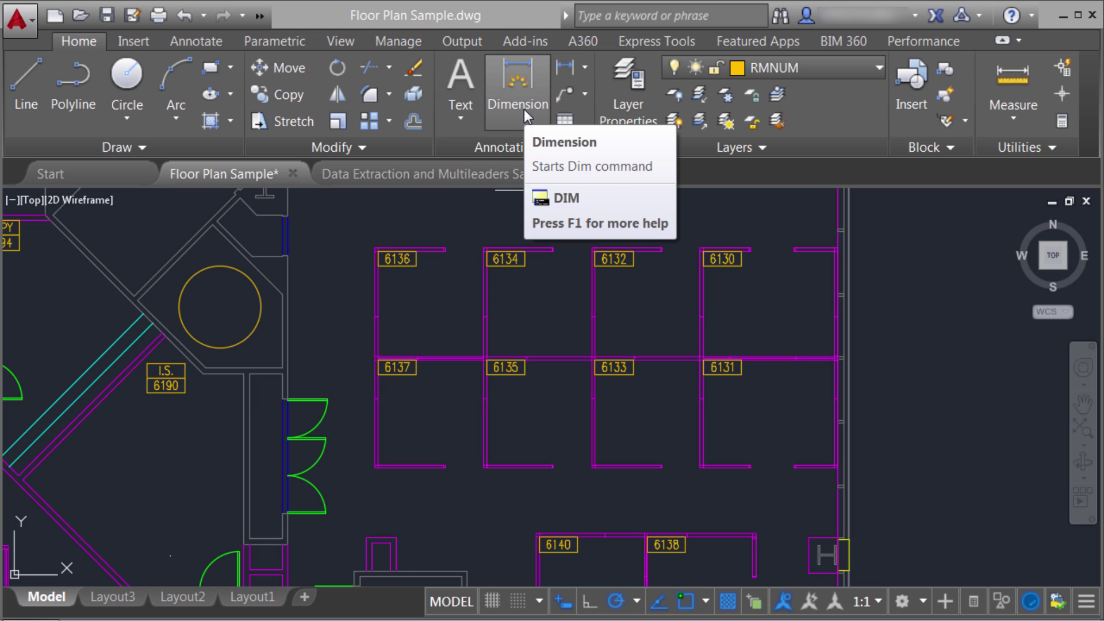
Dimension the round table's diameter as ø6'-3".
left_click(524, 75)
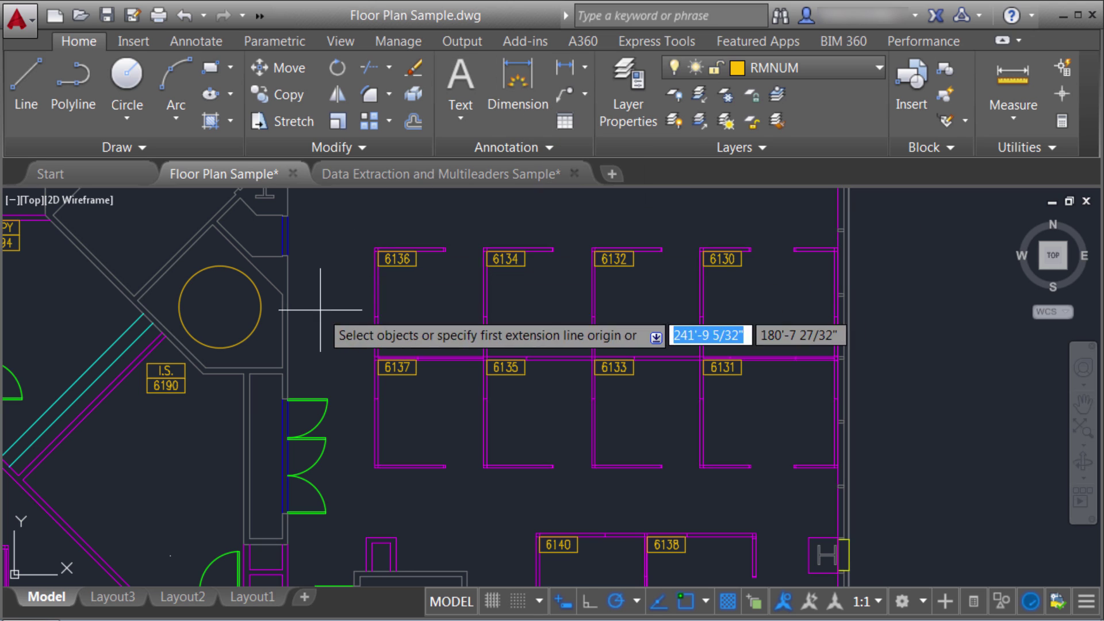
scroll(320, 311, "up", 2)
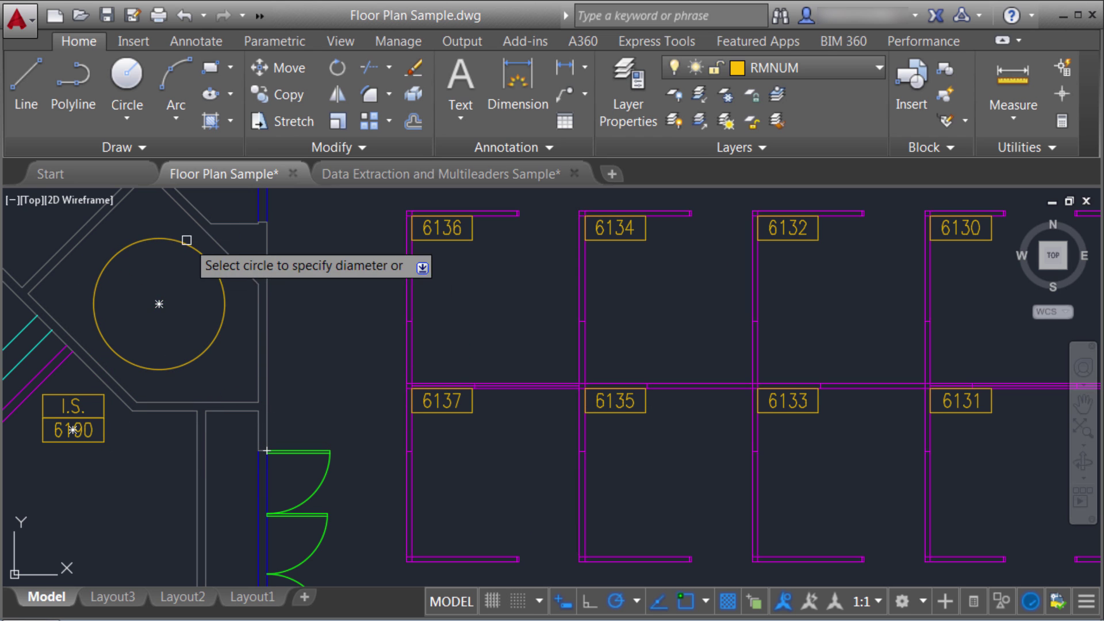
left_click(224, 301)
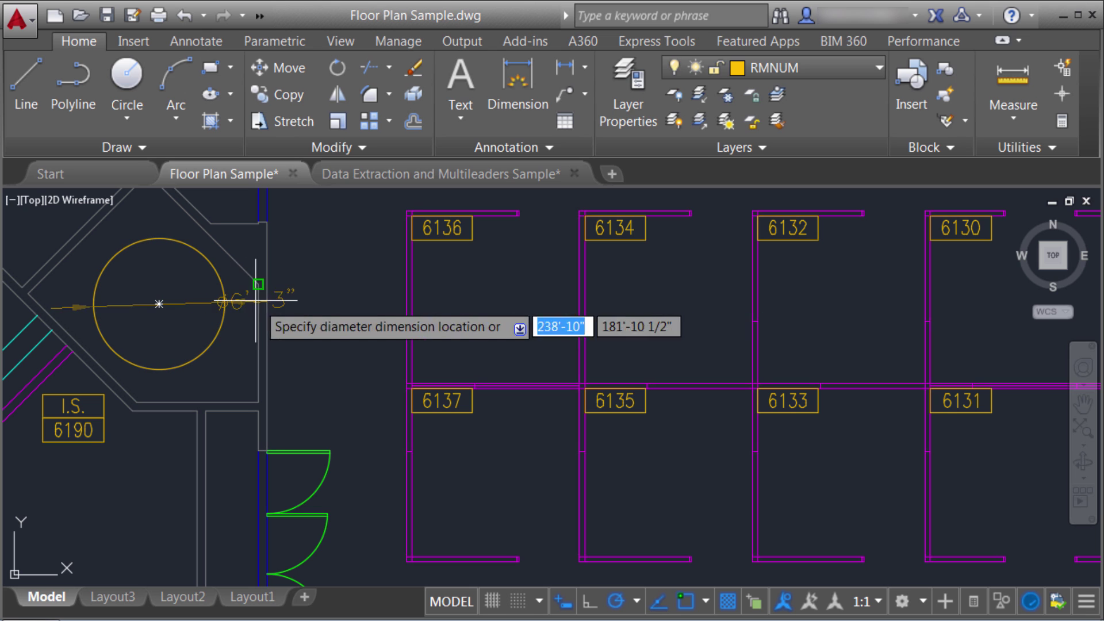
left_click(317, 292)
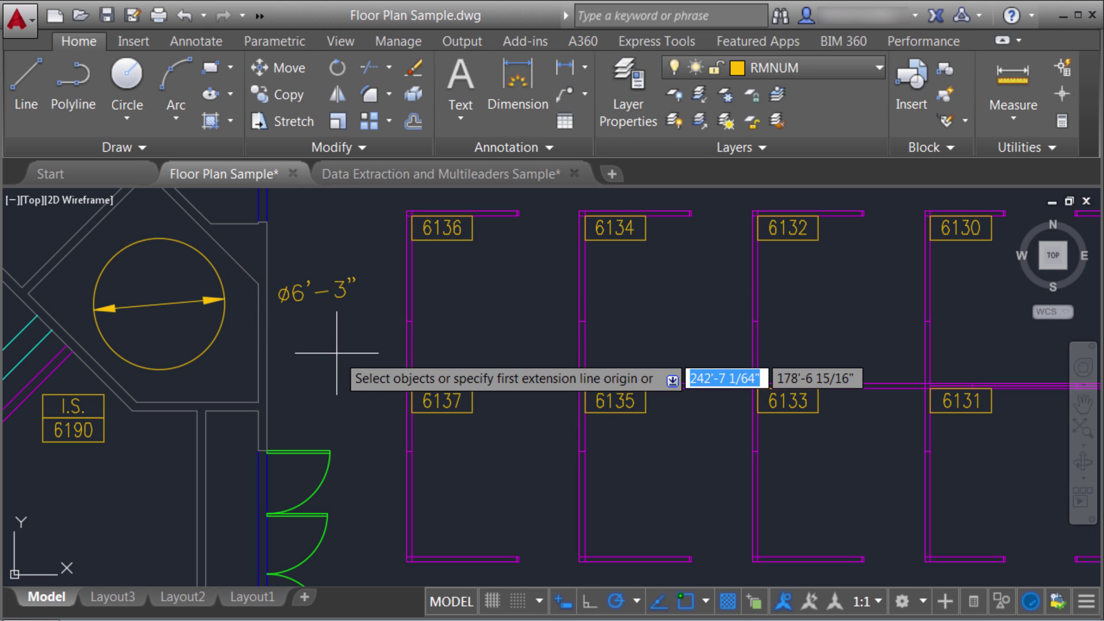
Add a 10'-11" linear dimension along the vertical wall beside the cubicles.
left_click(265, 344)
left_click(355, 343)
scroll(421, 284, "down", 1)
scroll(362, 370, "up", 1)
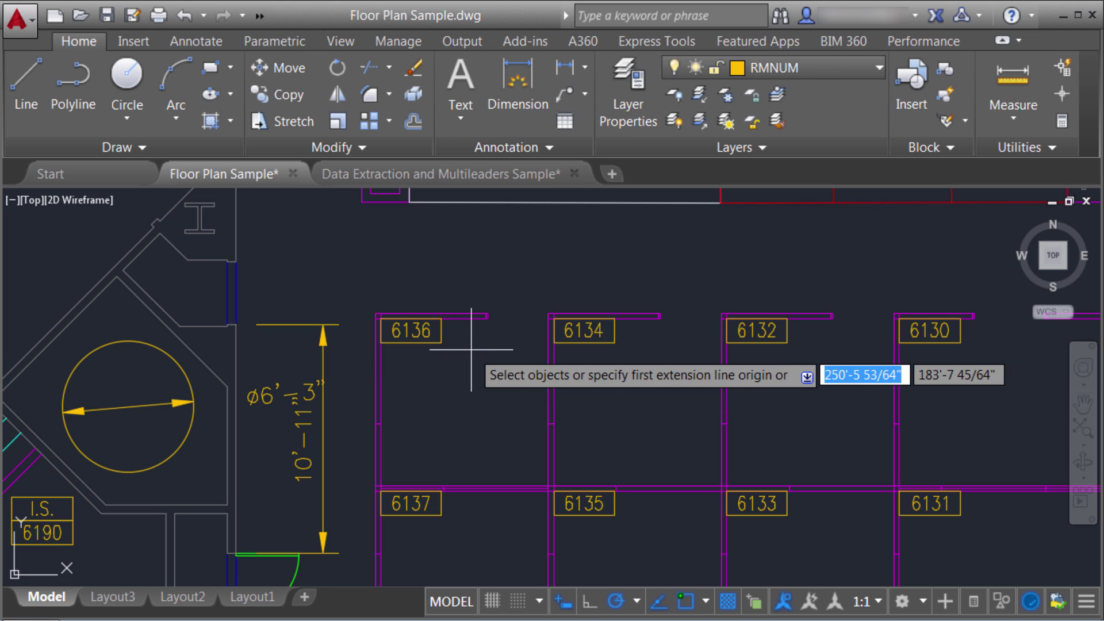
Add a 35'-3" horizontal dimension above the cubicles, from cubicle 6136 to the right wall.
scroll(435, 375, "down", 1)
scroll(309, 358, "up", 1)
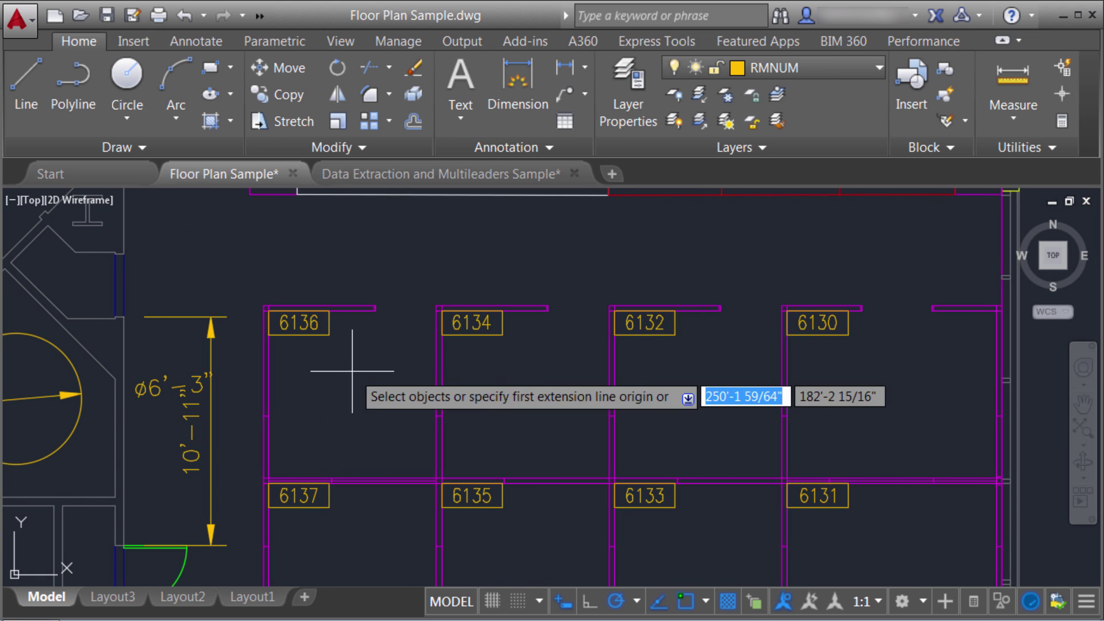
left_click(264, 305)
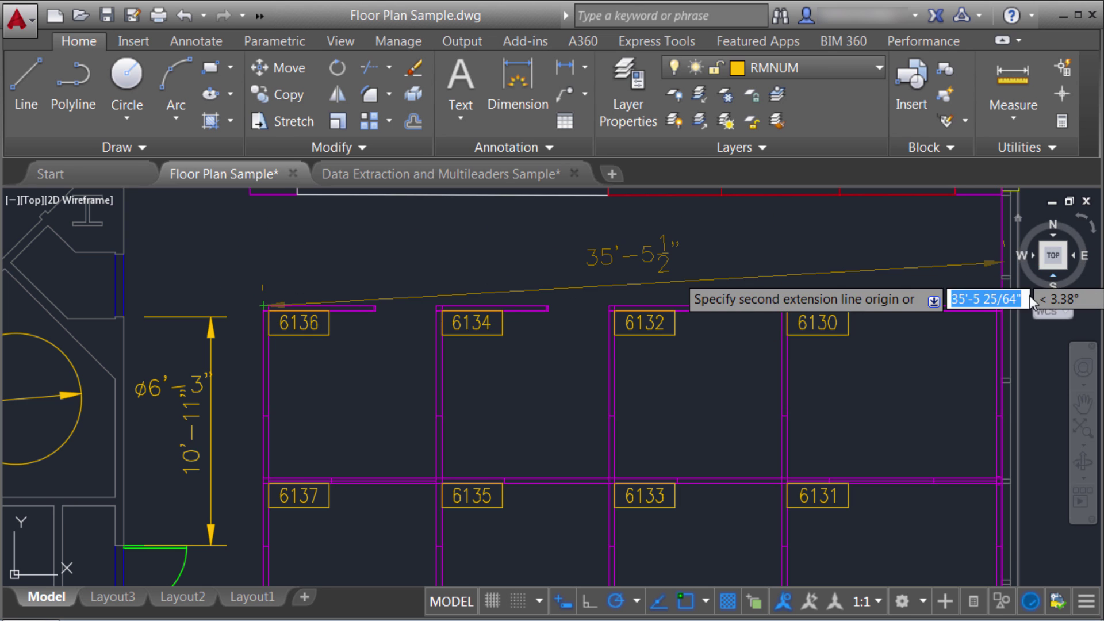
left_click(1004, 307)
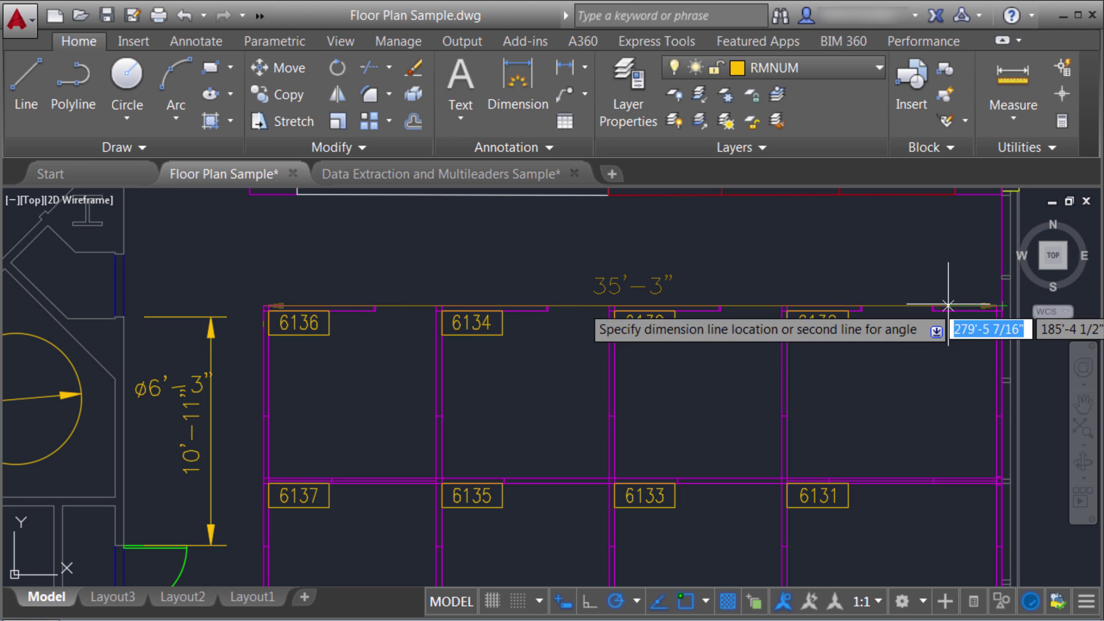
left_click(673, 256)
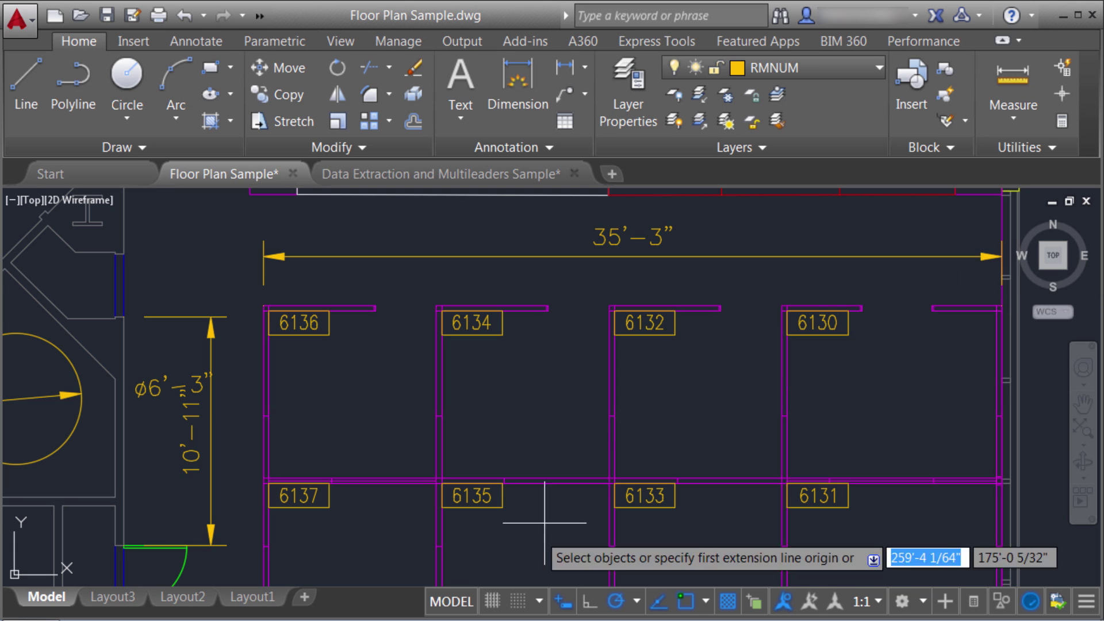
Add an 18'-2 1/2" aligned dimension diagonally from the lower-left wall corner to cubicle 6134.
left_click(268, 478)
left_click(609, 306)
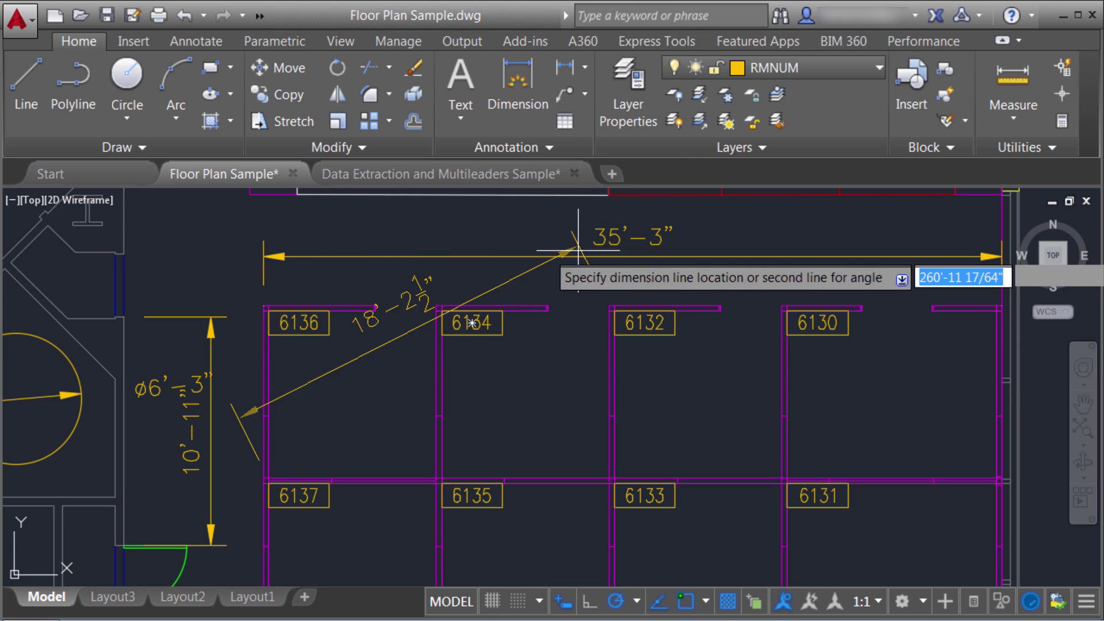
left_click(372, 402)
scroll(454, 439, "down", 2)
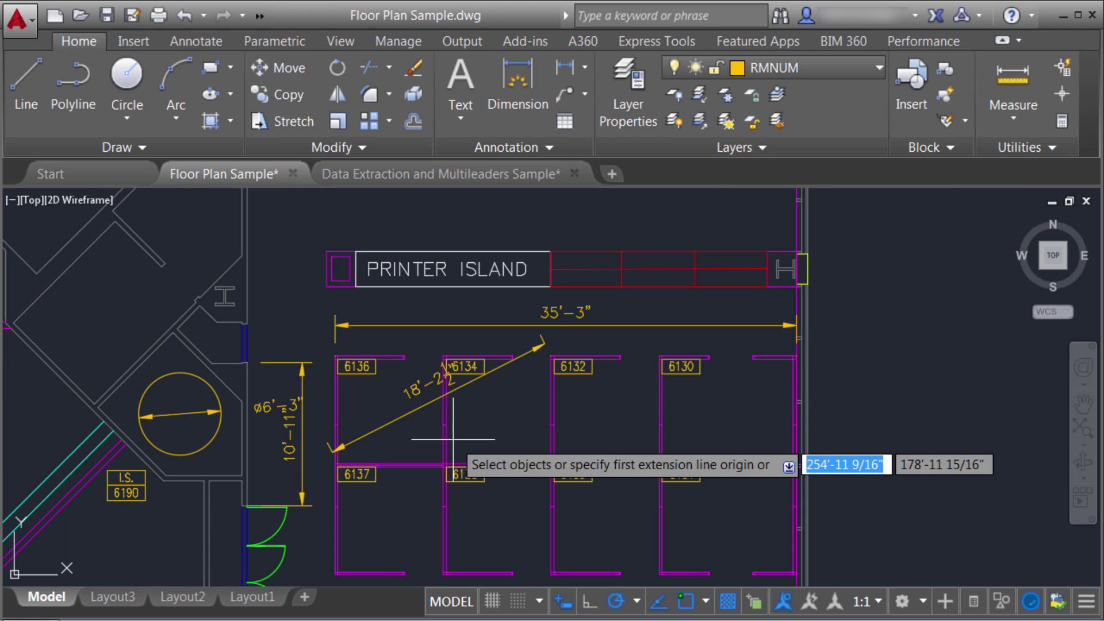
middle_click_drag(453, 439, 425, 525)
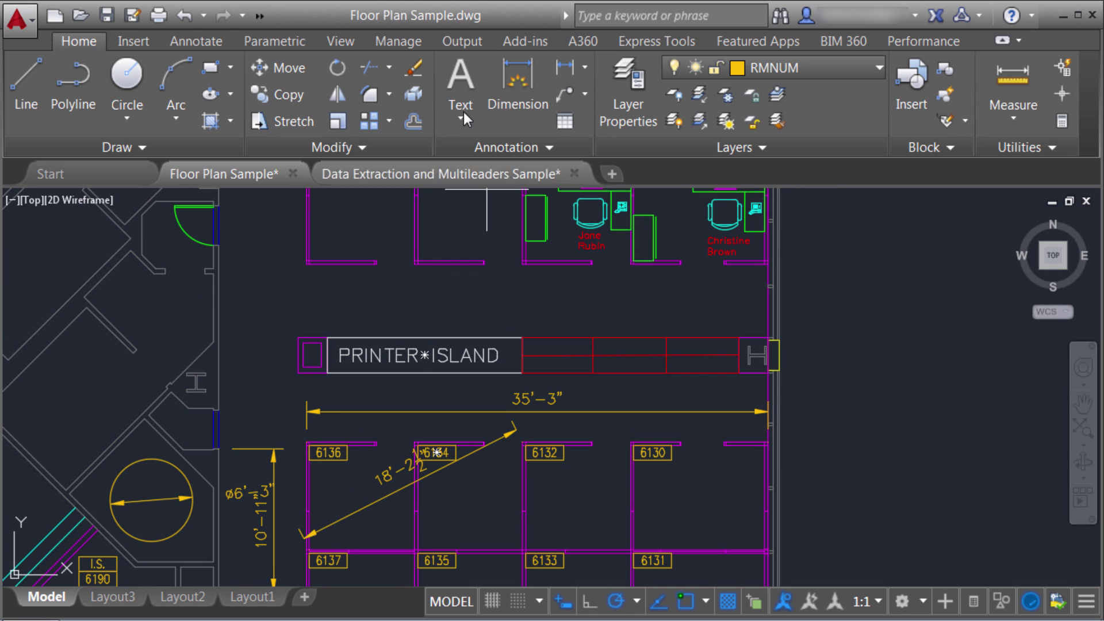
Dimension the upper room wall as 5'-3" above the printer island.
right_click(390, 293)
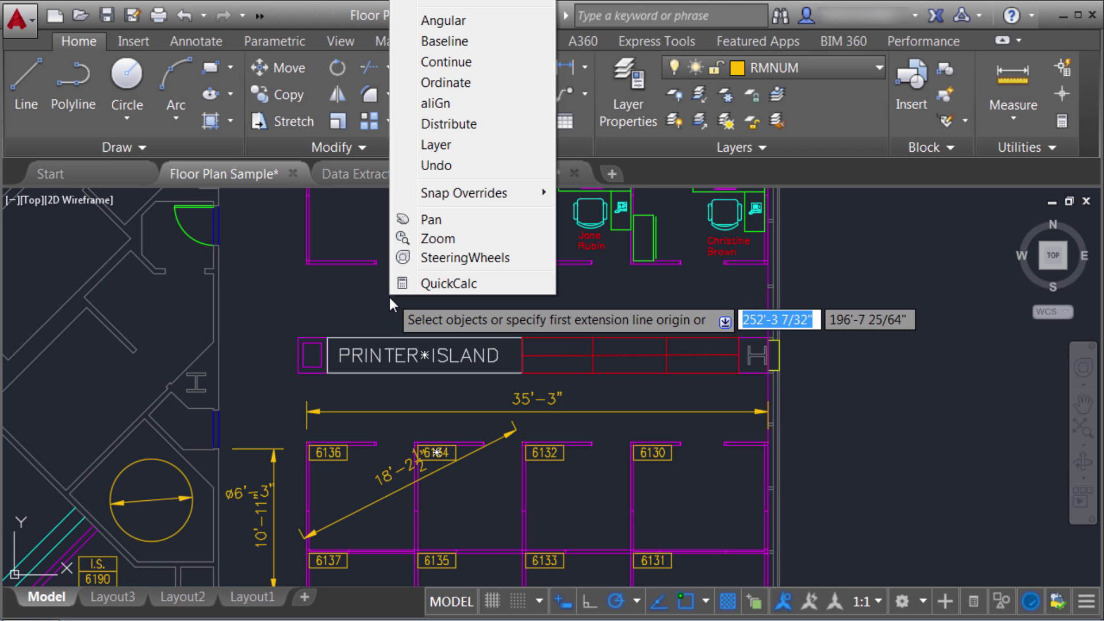
key("Escape")
scroll(279, 248, "up", 3)
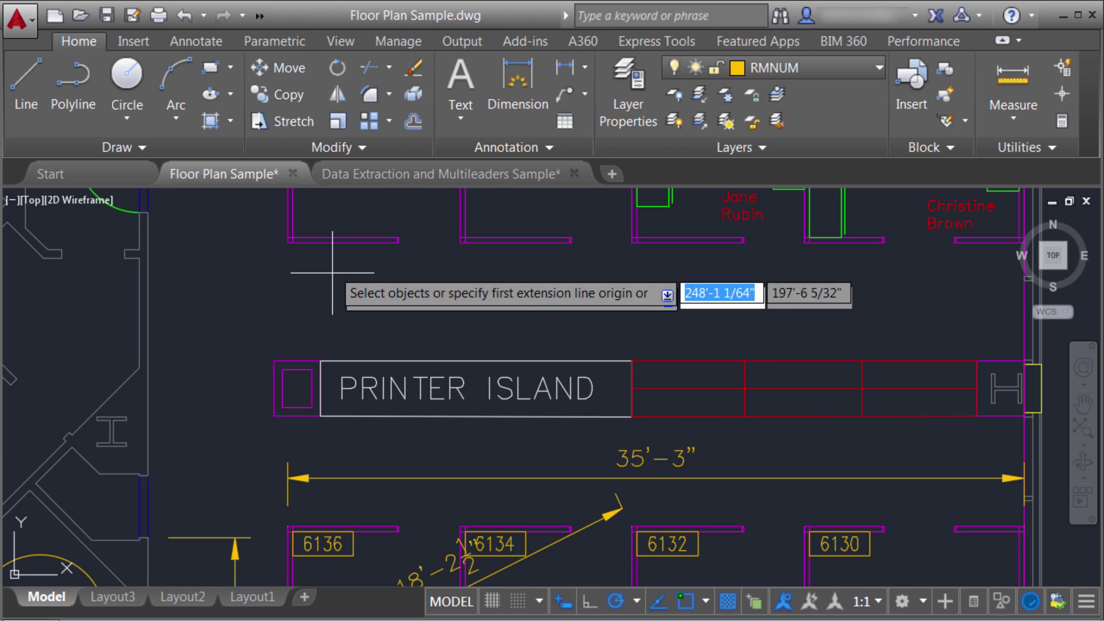
left_click(288, 240)
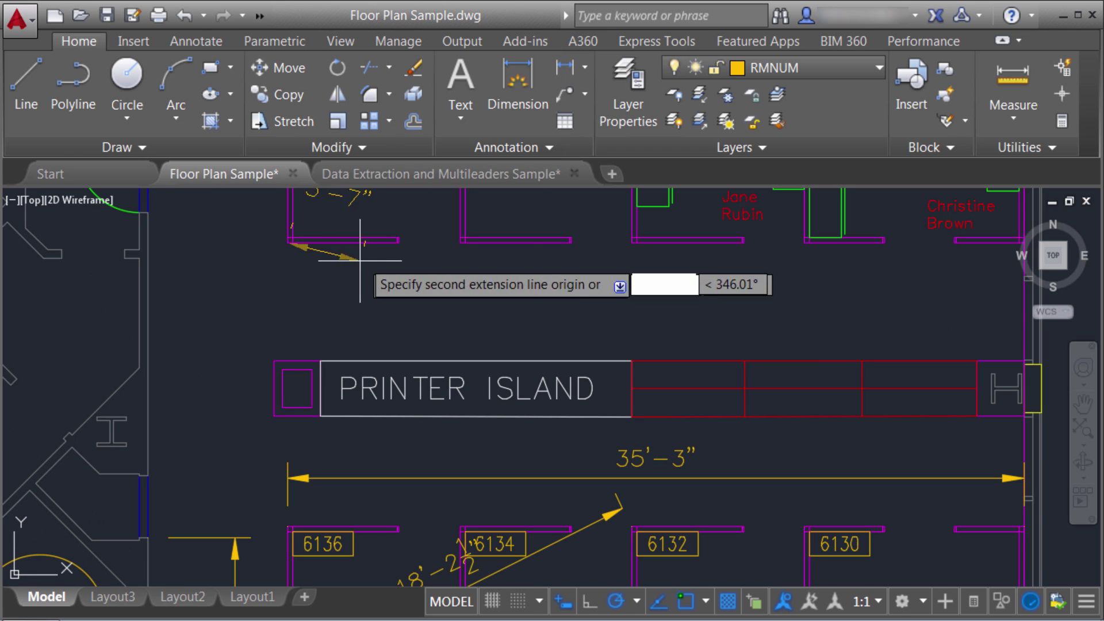
left_click(397, 240)
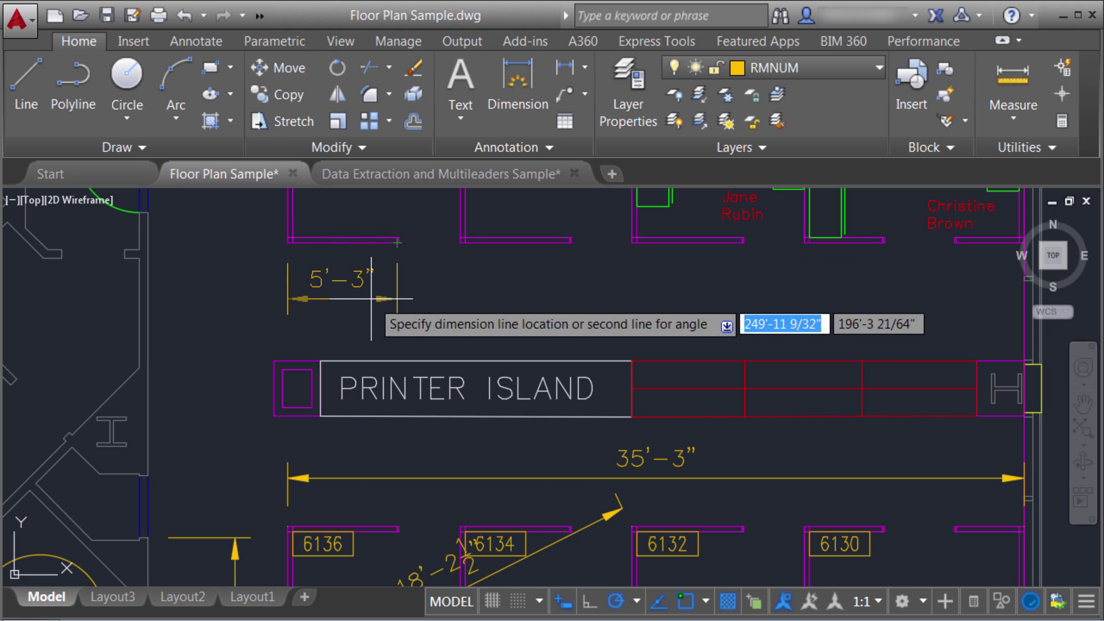
left_click(426, 300)
Continue the chain from the 5'-3" dimension with 8'-4", 8'-3" and 6'-8" segments.
right_click(460, 275)
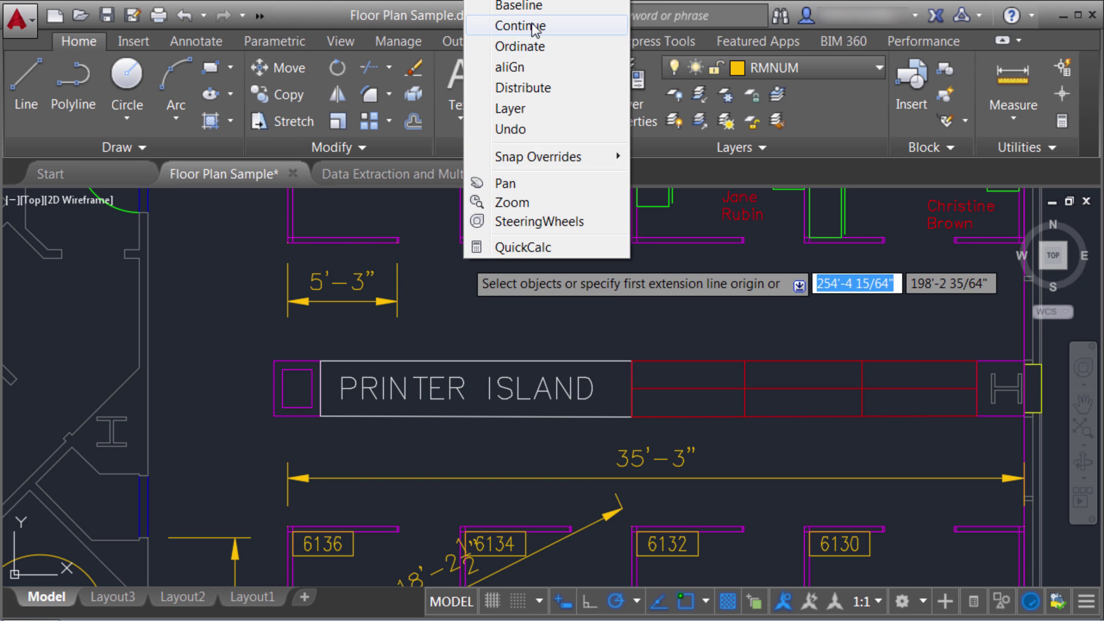
left_click(515, 23)
left_click(415, 301)
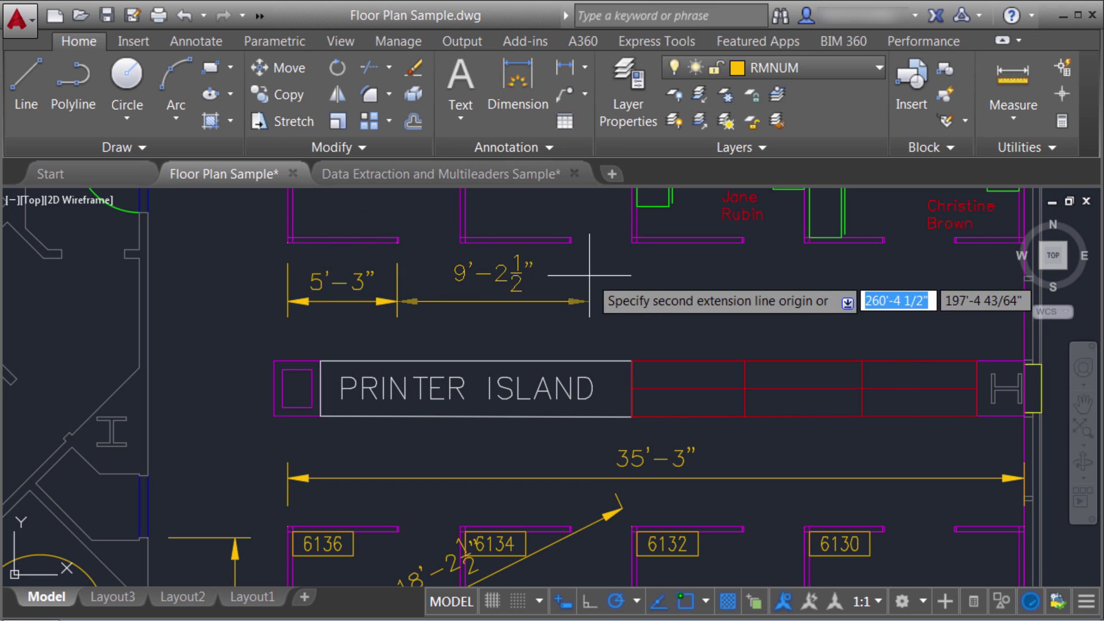
left_click(571, 240)
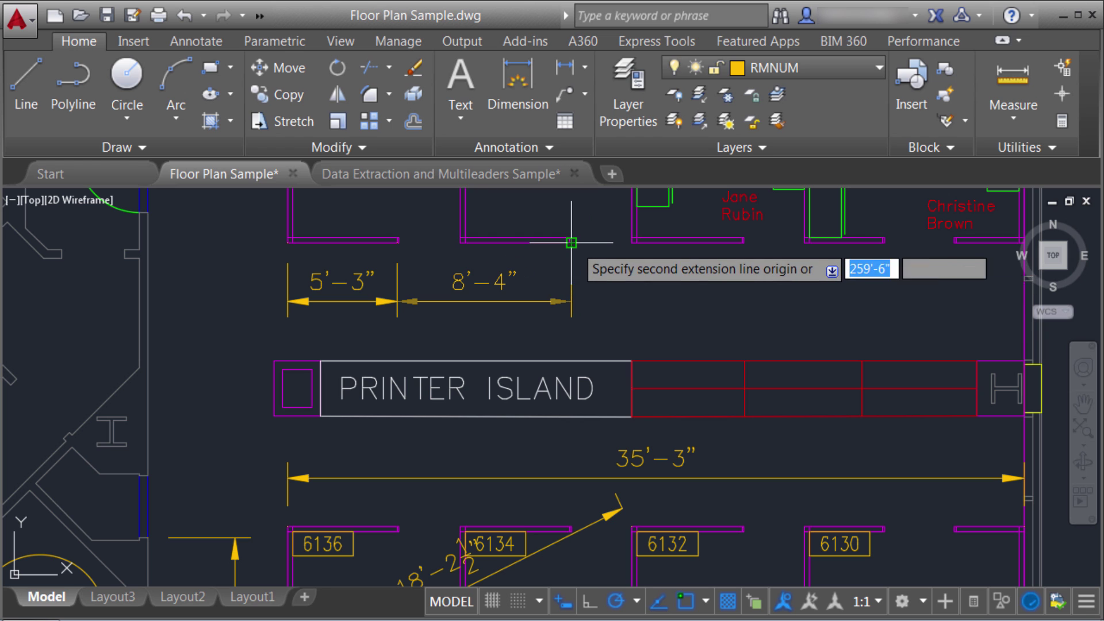
left_click(744, 243)
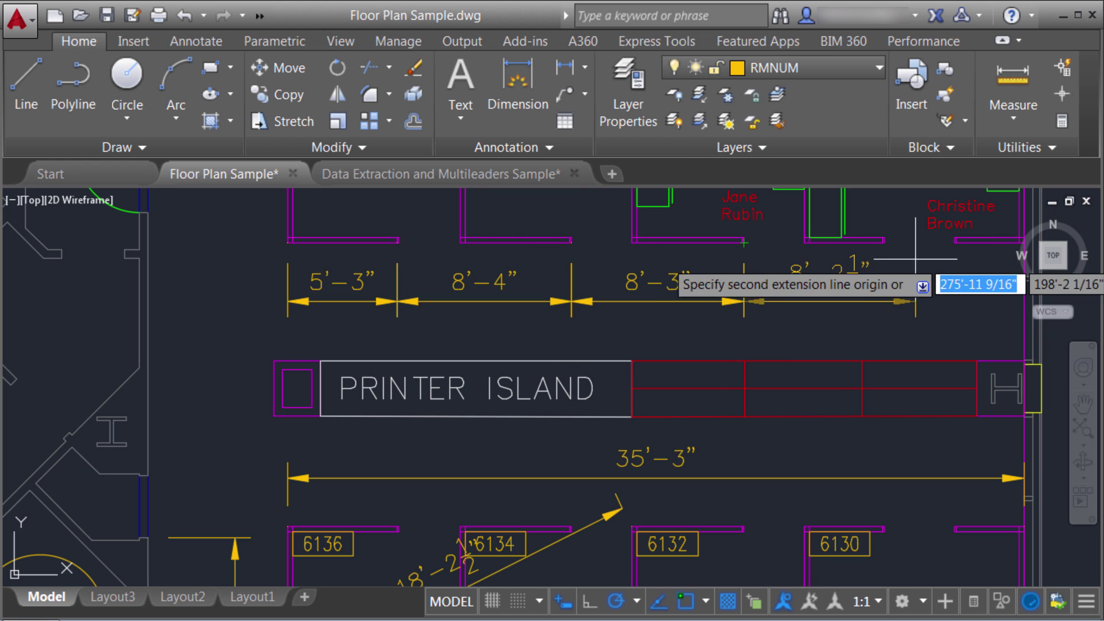
left_click(883, 243)
key("Return")
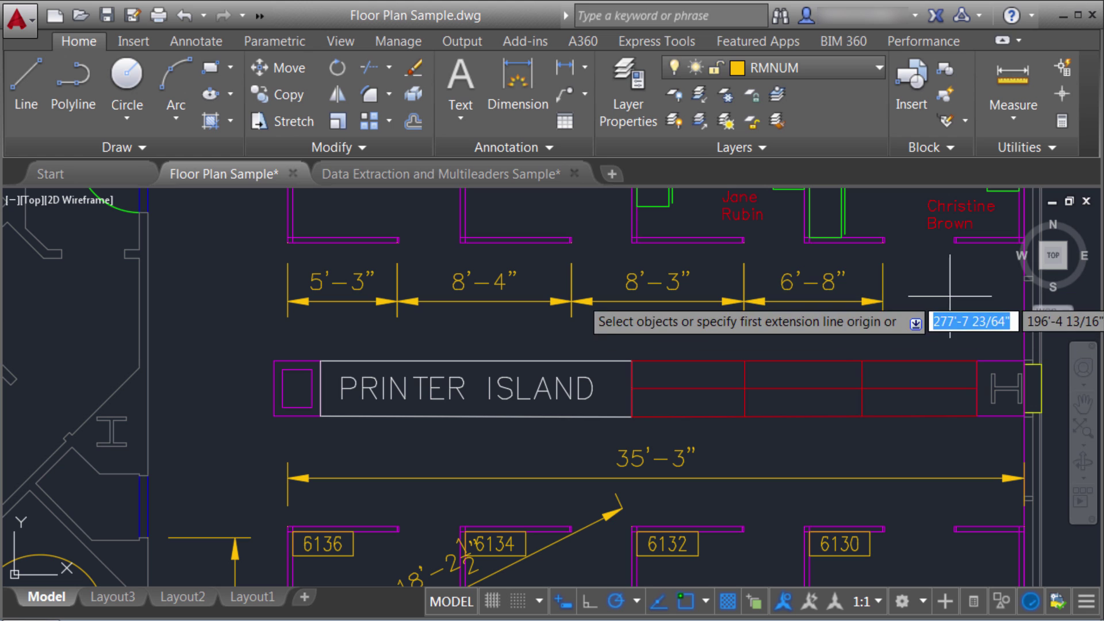
key("Escape")
Set the DIMLAYER variable to RMNUM.
middle_click_drag(919, 303, 776, 339)
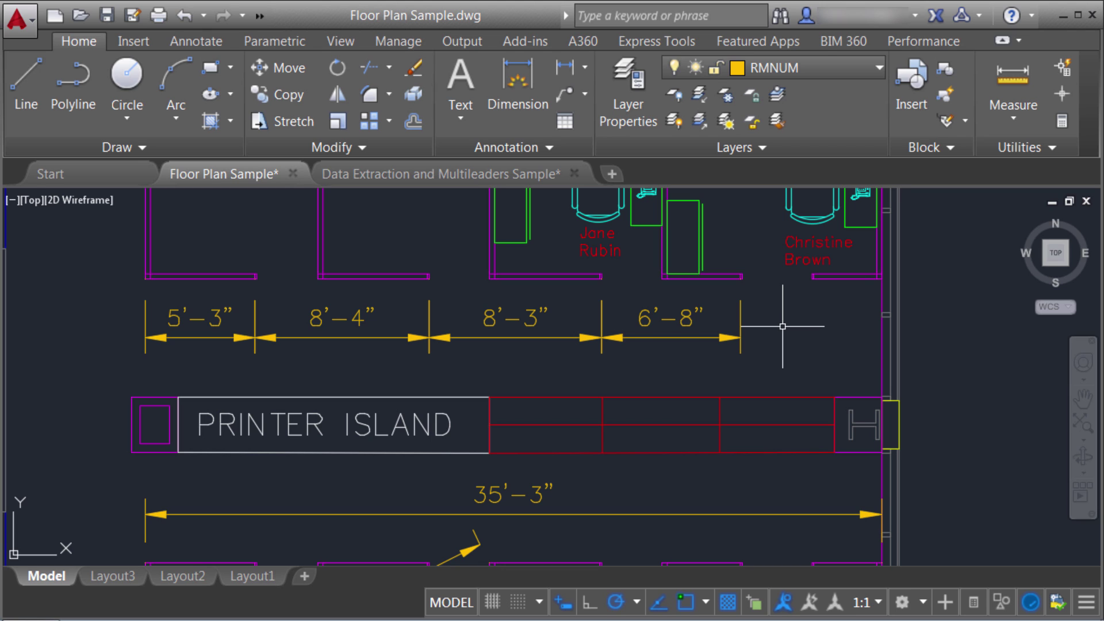
type("diml")
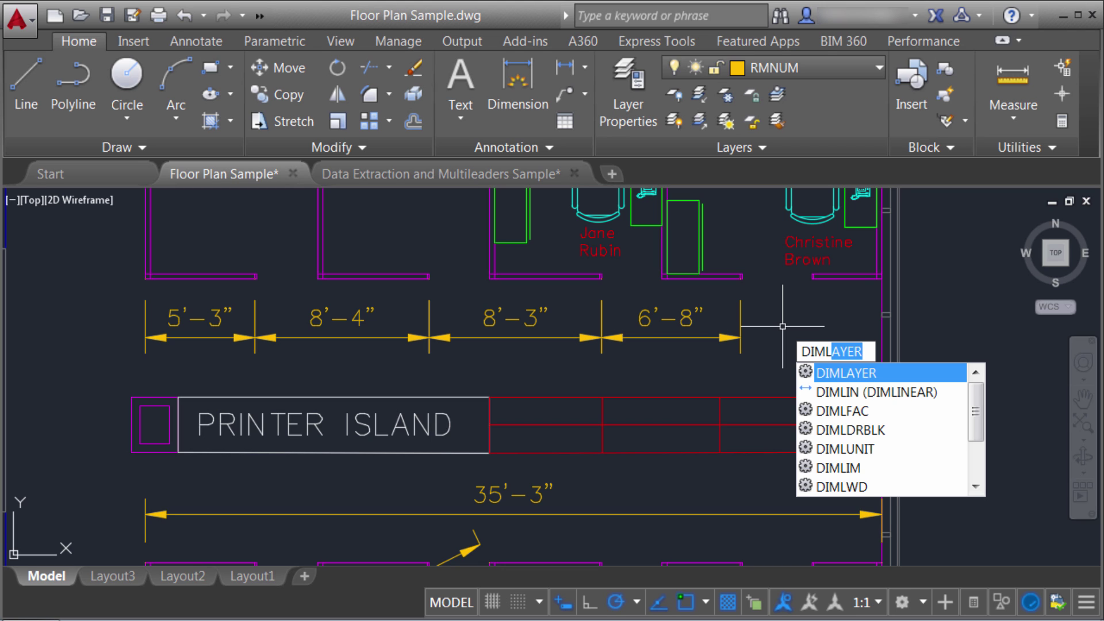
key("Return")
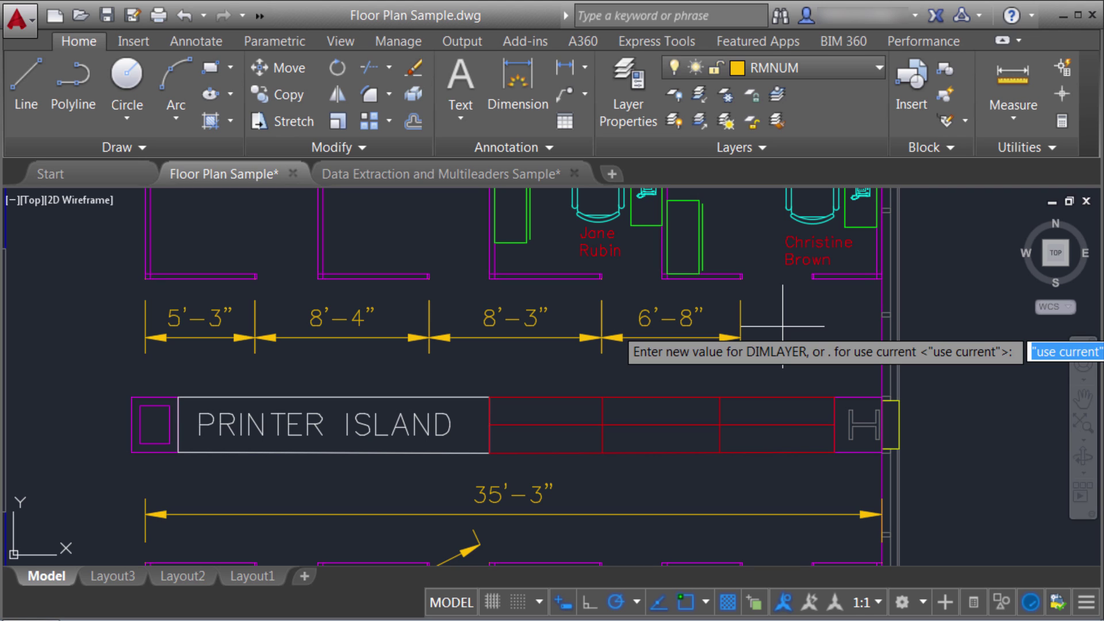
type("RMNUM")
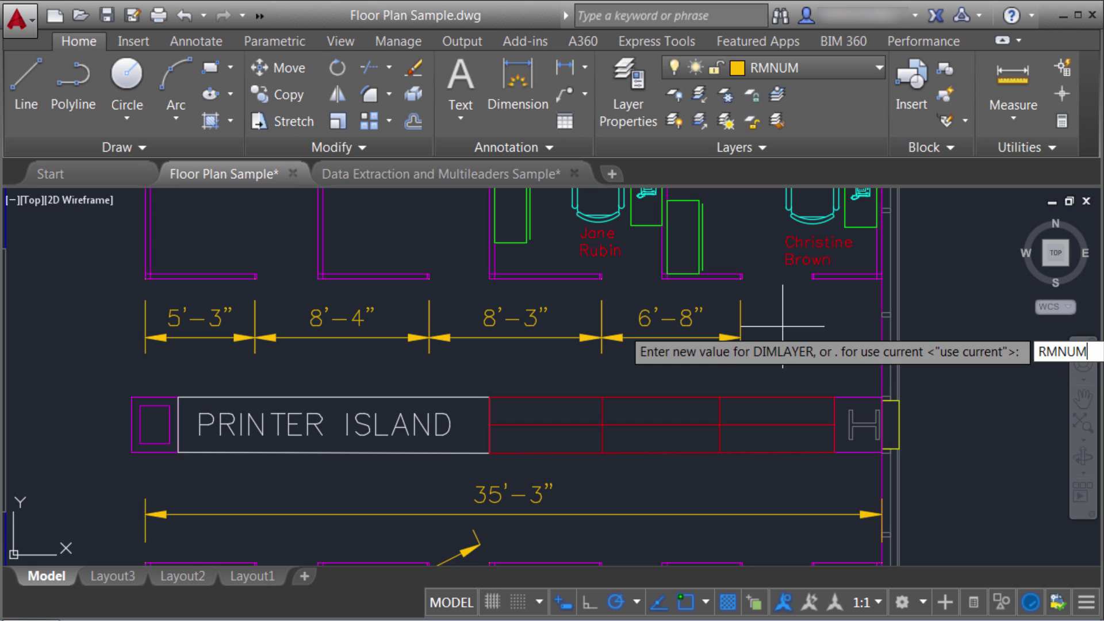
key("Return")
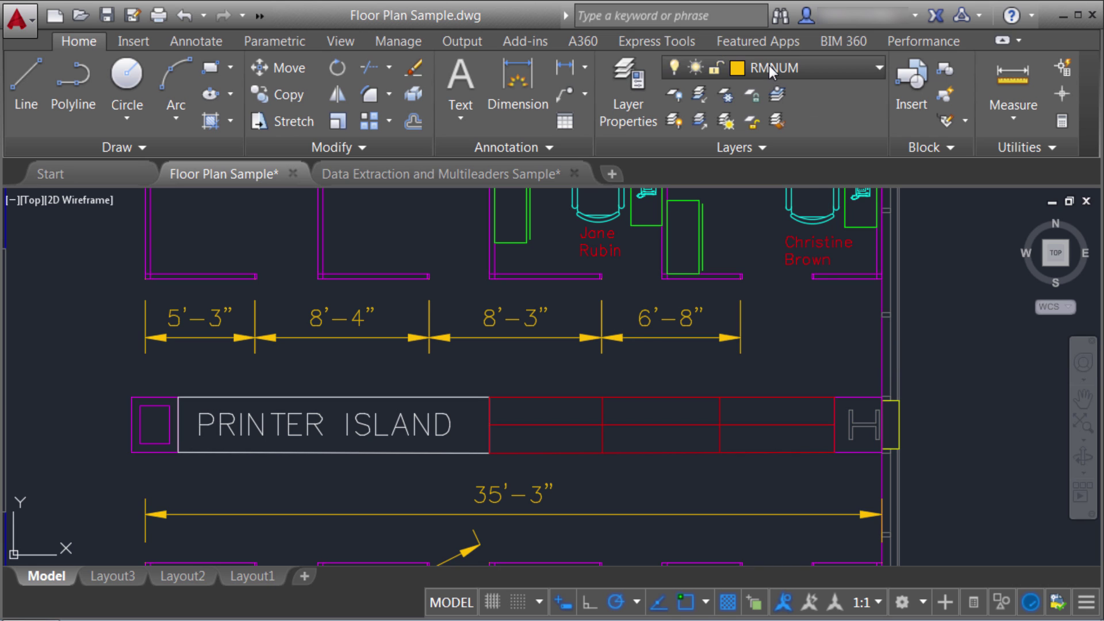
Make layer 0 the current layer.
left_click(736, 74)
scroll(733, 80, "up", 3)
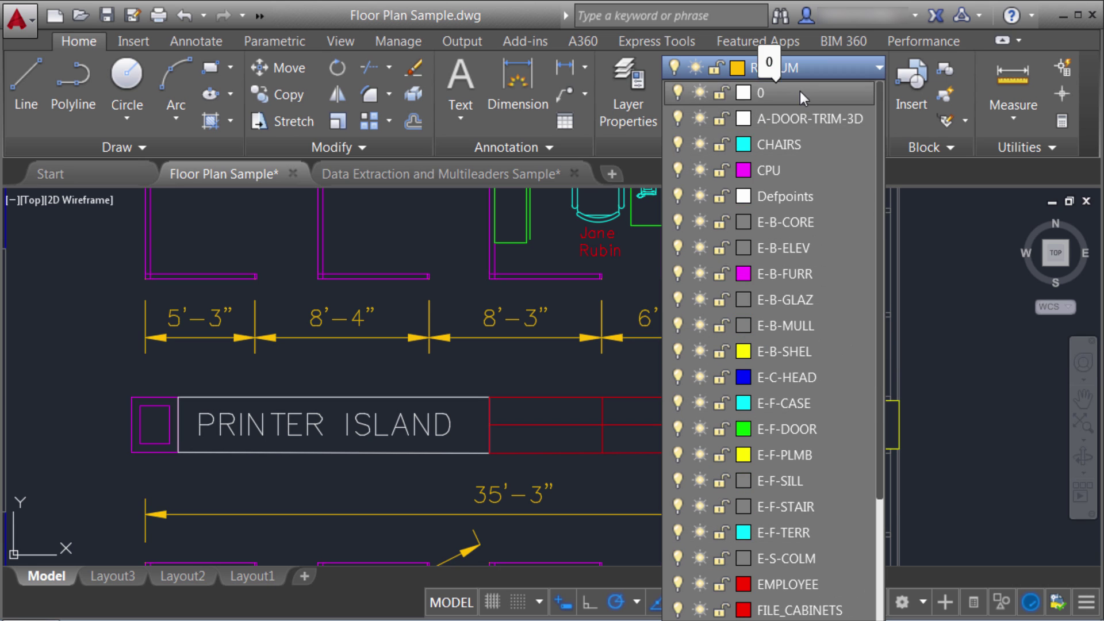
left_click(972, 285)
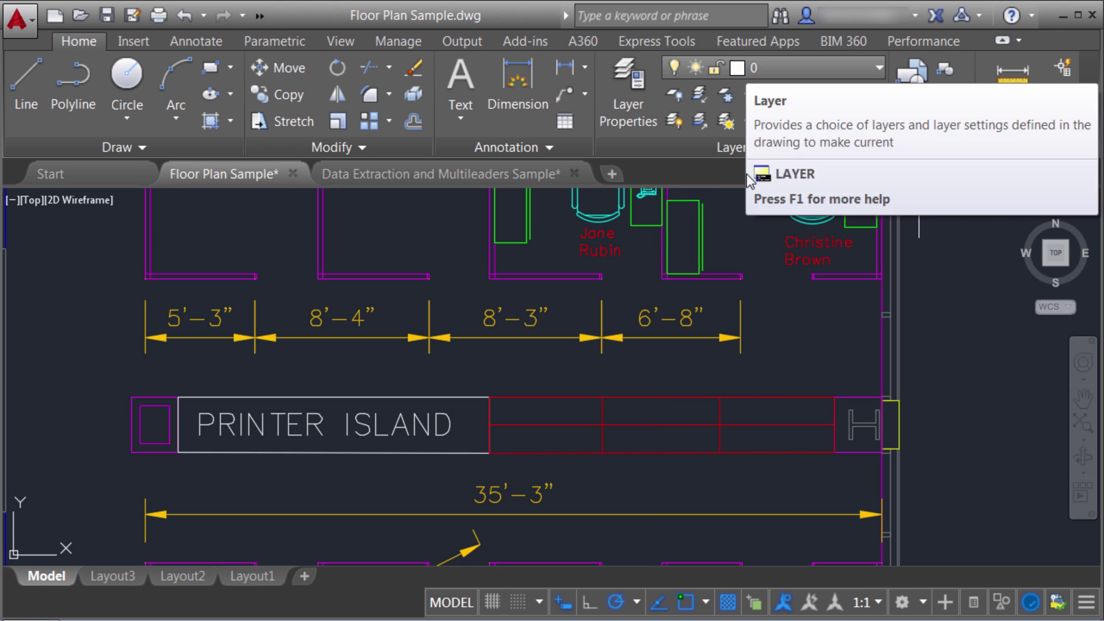
Add an 11'-1 1/2" dimension across the printer island's right section and verify it's on RMNUM.
left_click(517, 83)
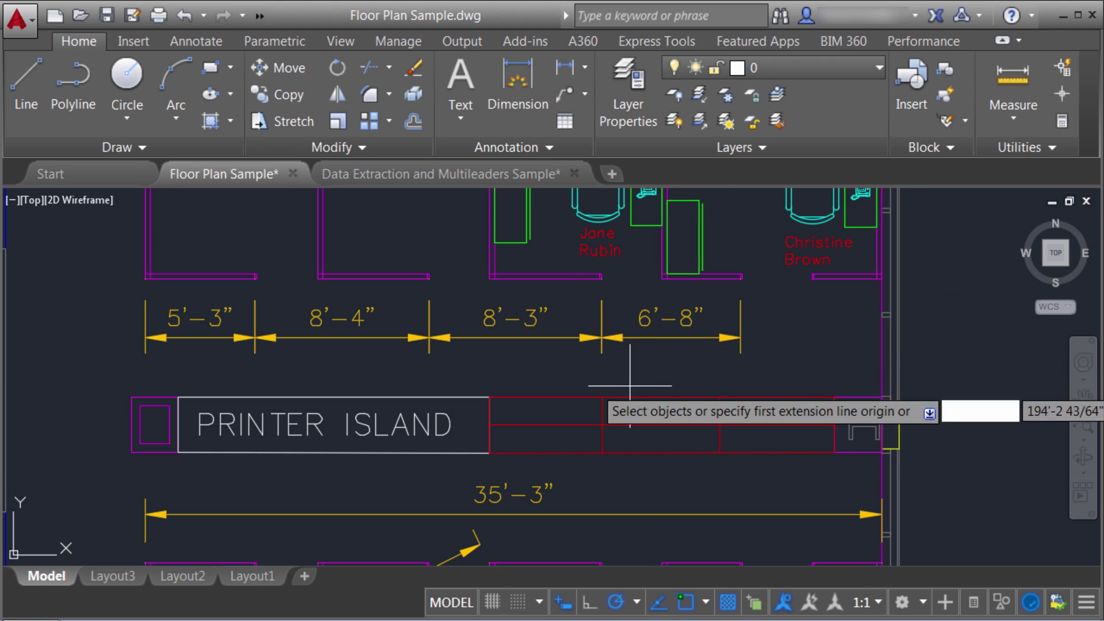
left_click(835, 396)
left_click(602, 397)
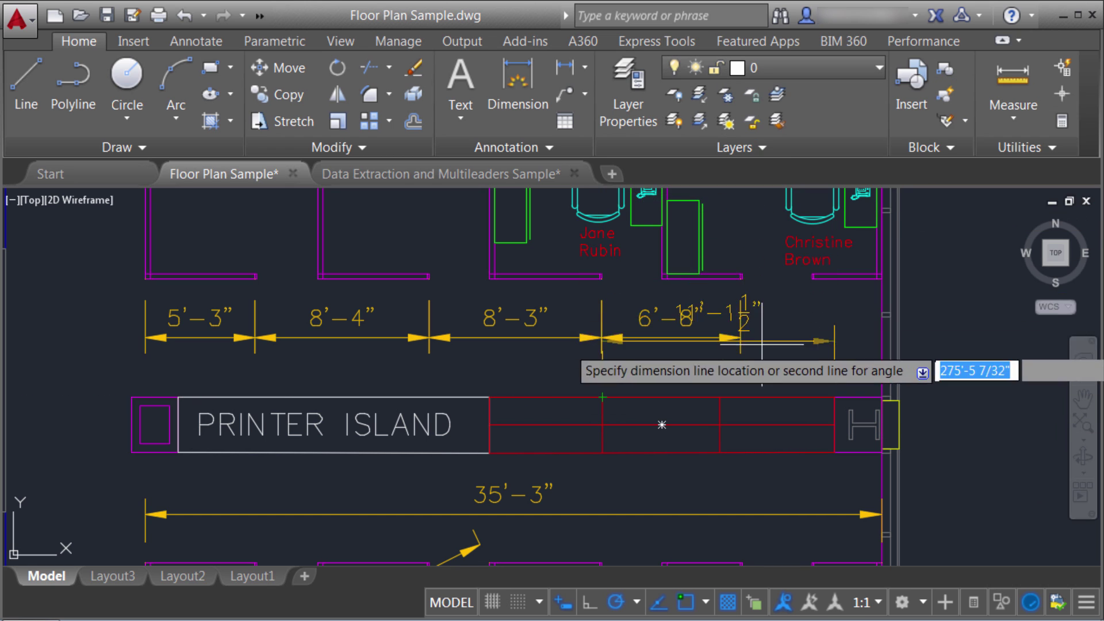
left_click(769, 377)
key("Escape")
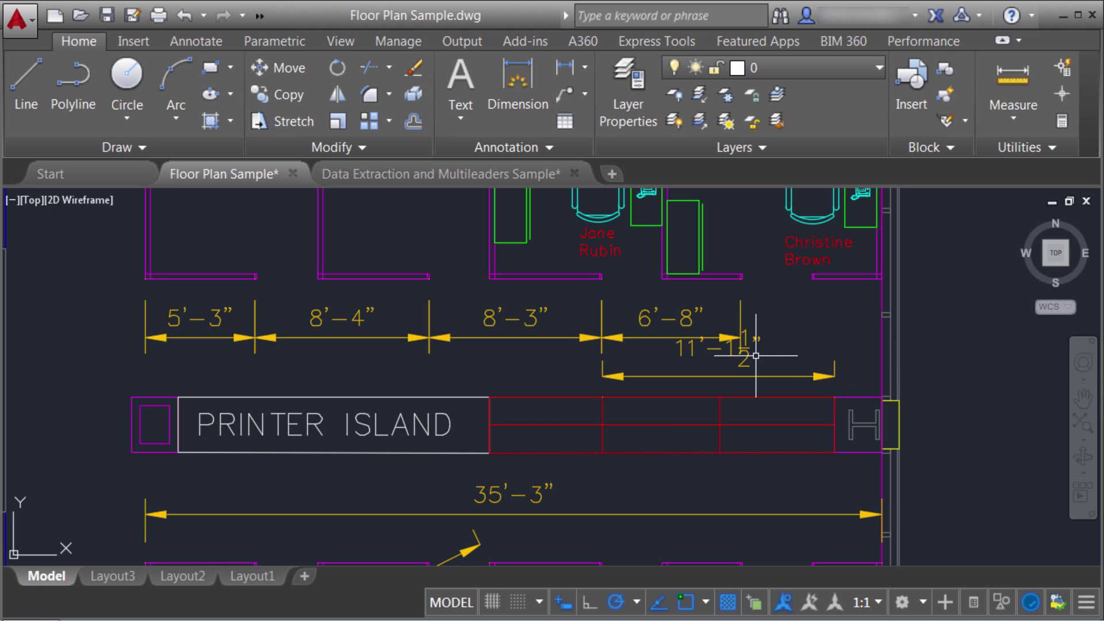
left_click(749, 356)
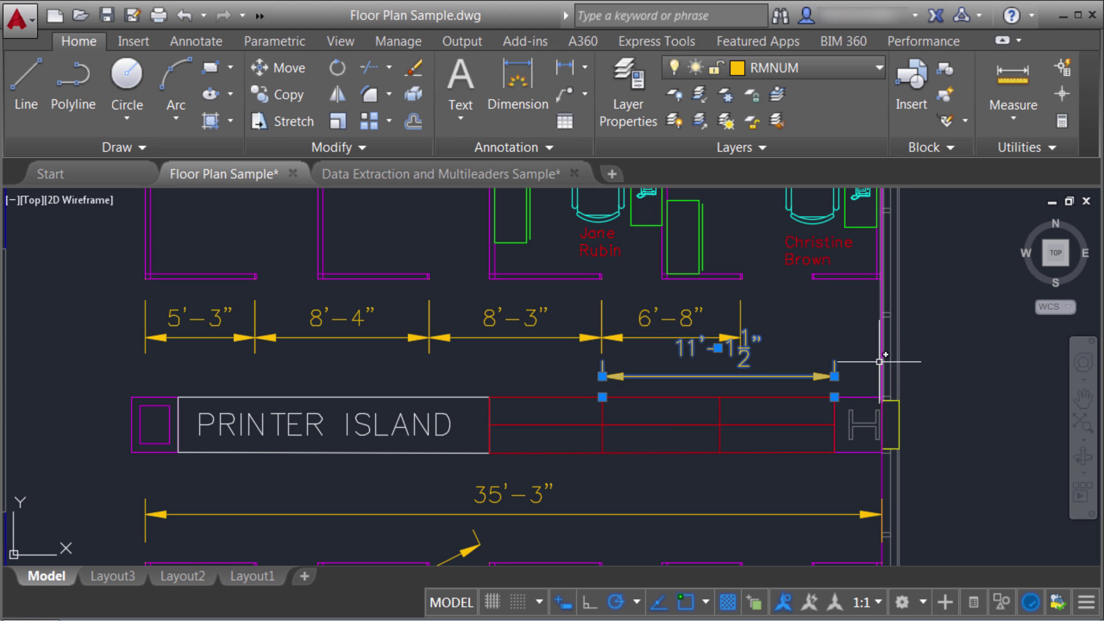
key("Escape")
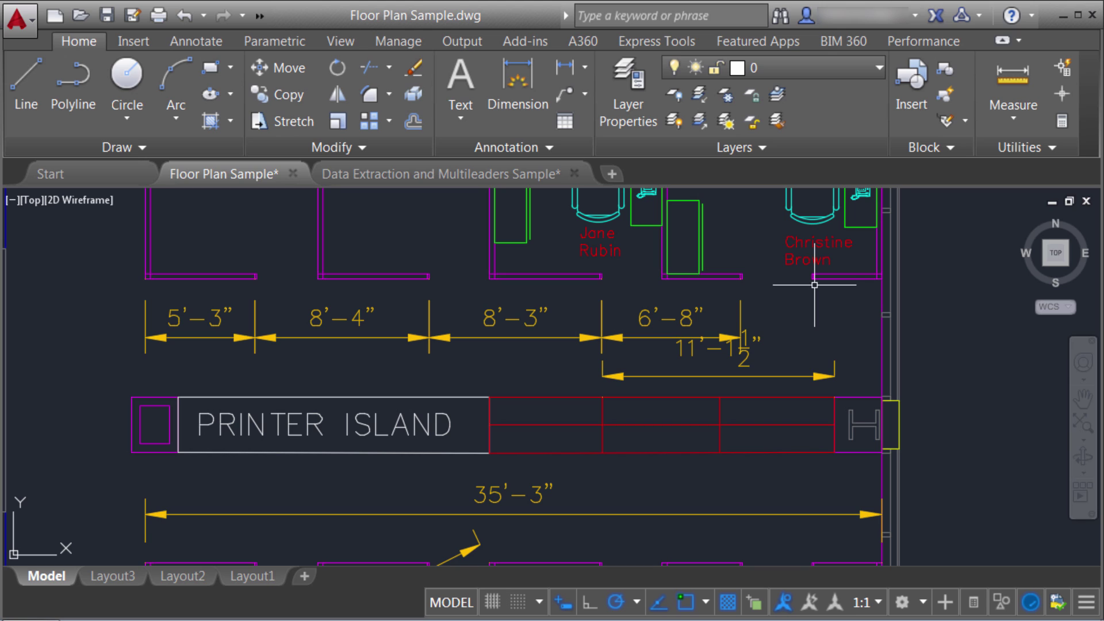